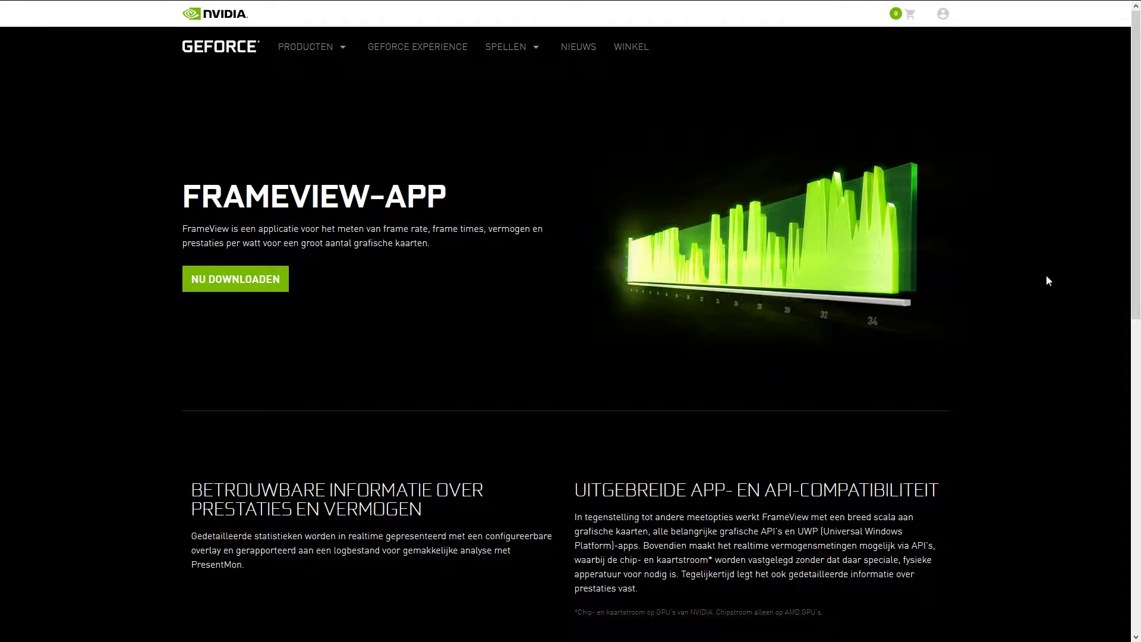
Review the feature descriptions and download options on NVIDIA's FrameView page.
{"action": "scroll", "coordinate": [1050, 279], "scroll_direction": "down", "scroll_amount": 3}
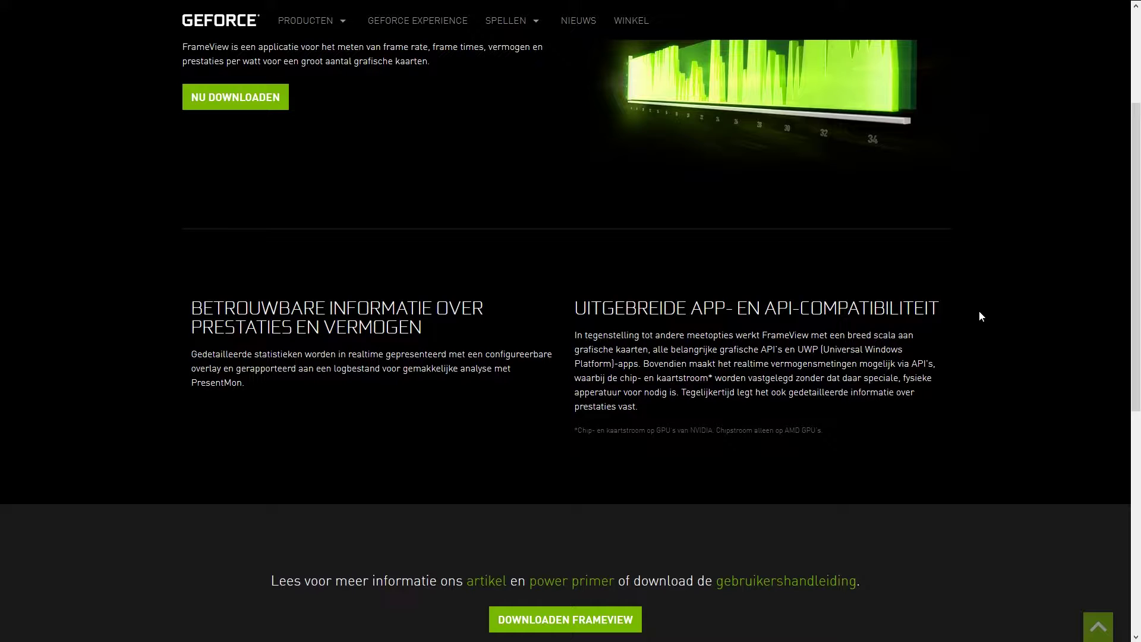
{"action": "scroll", "coordinate": [951, 325], "scroll_direction": "up", "scroll_amount": 3}
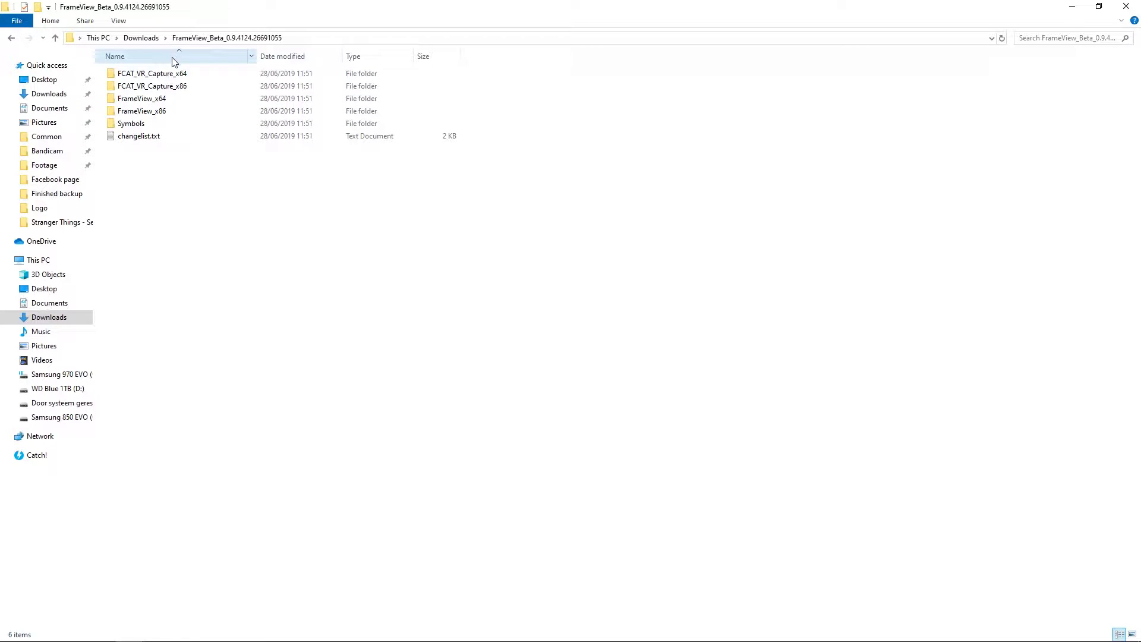
Open the FrameView_x64 folder and check the contents of README.txt, closing the file when done.
{"action": "double_click", "coordinate": [157, 100]}
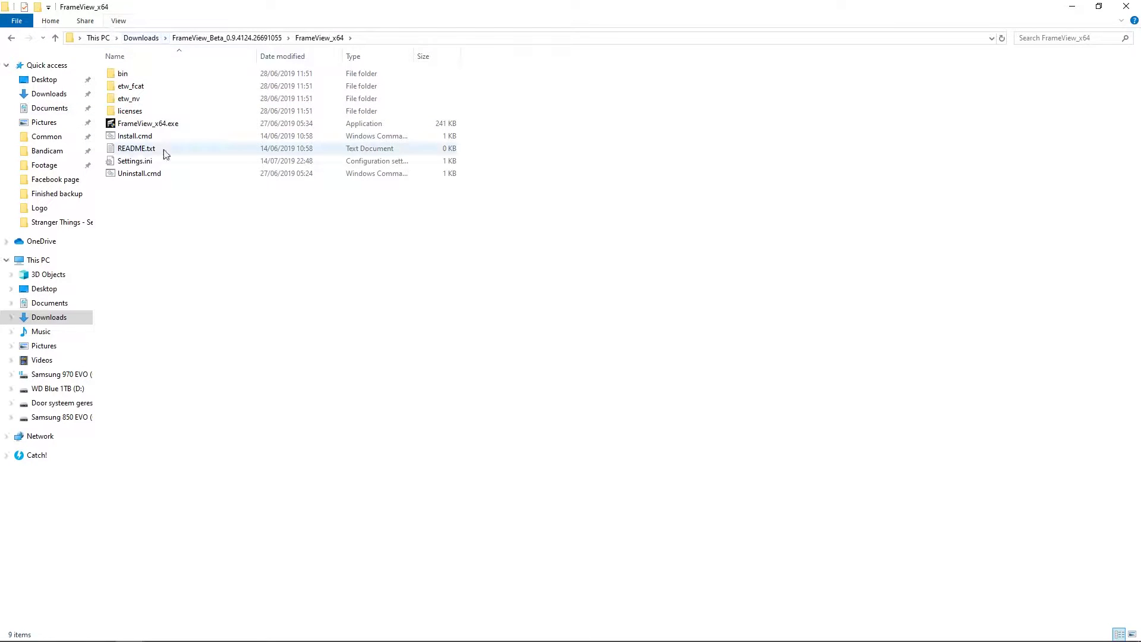
{"action": "double_click", "coordinate": [164, 151]}
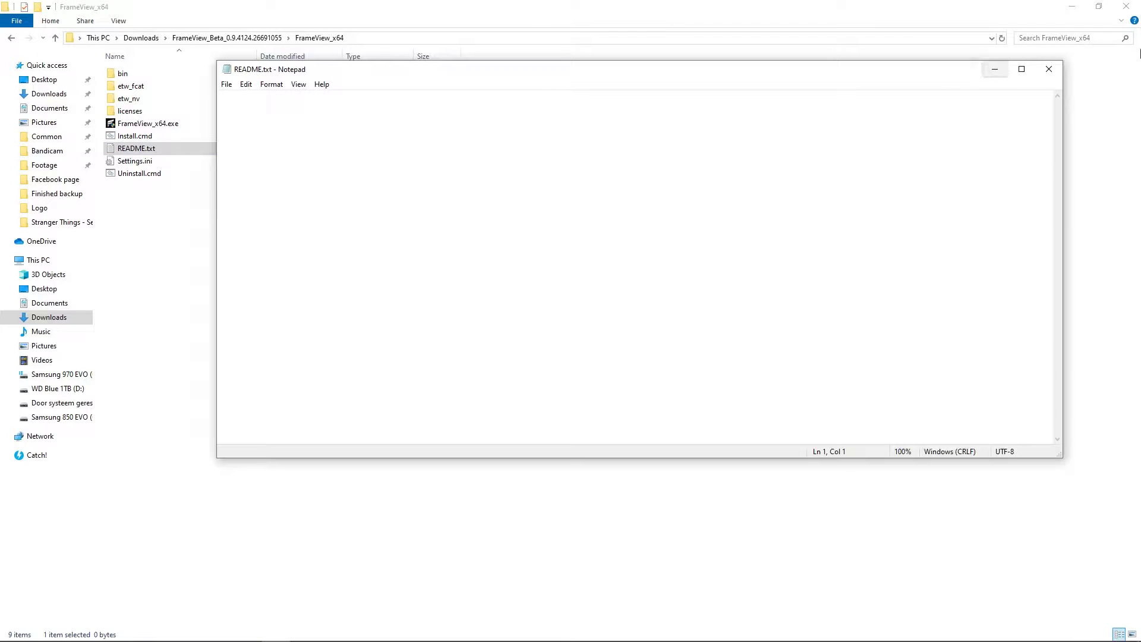
{"action": "left_click", "coordinate": [1048, 69]}
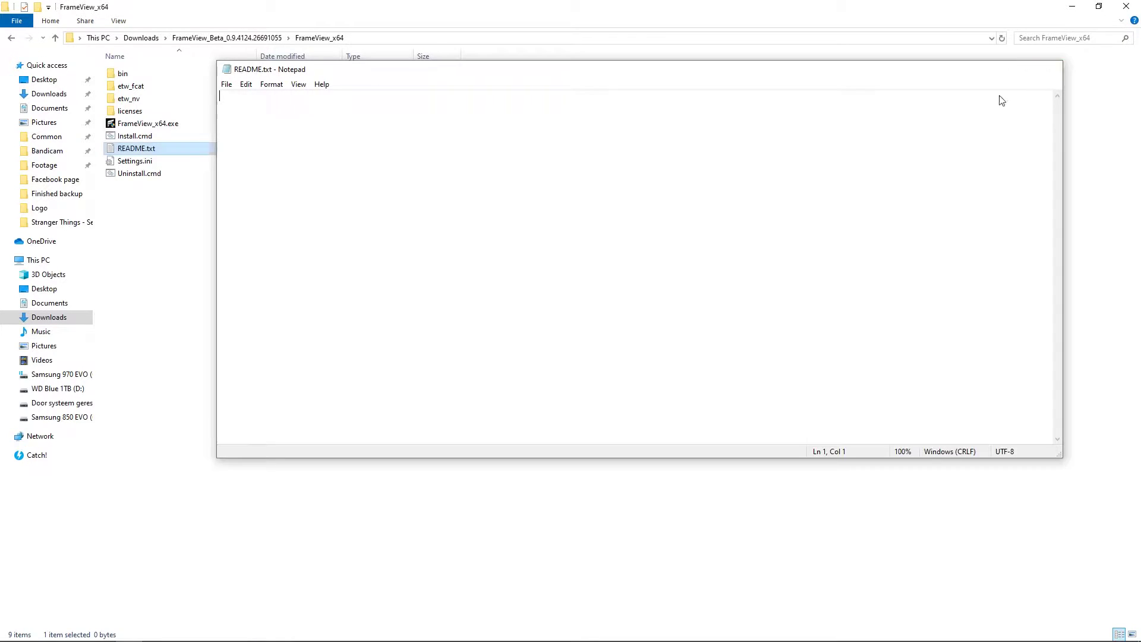
Launch FrameView_x64.exe and set the overlay screen location to the lower-right quadrant.
{"action": "left_click", "coordinate": [141, 141]}
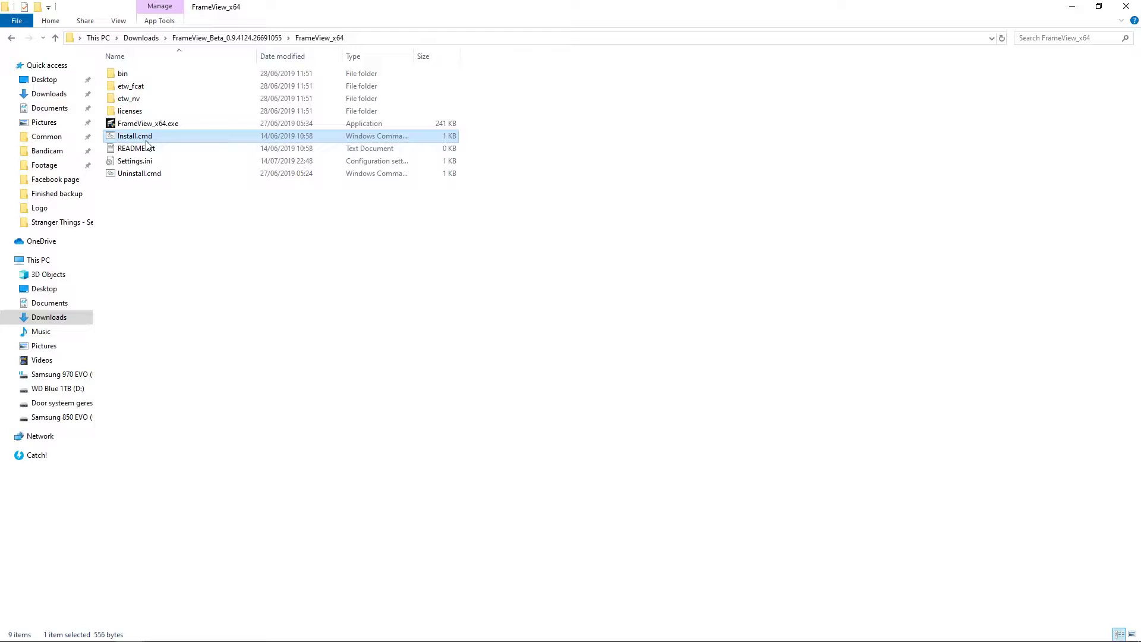
{"action": "left_click", "coordinate": [146, 123]}
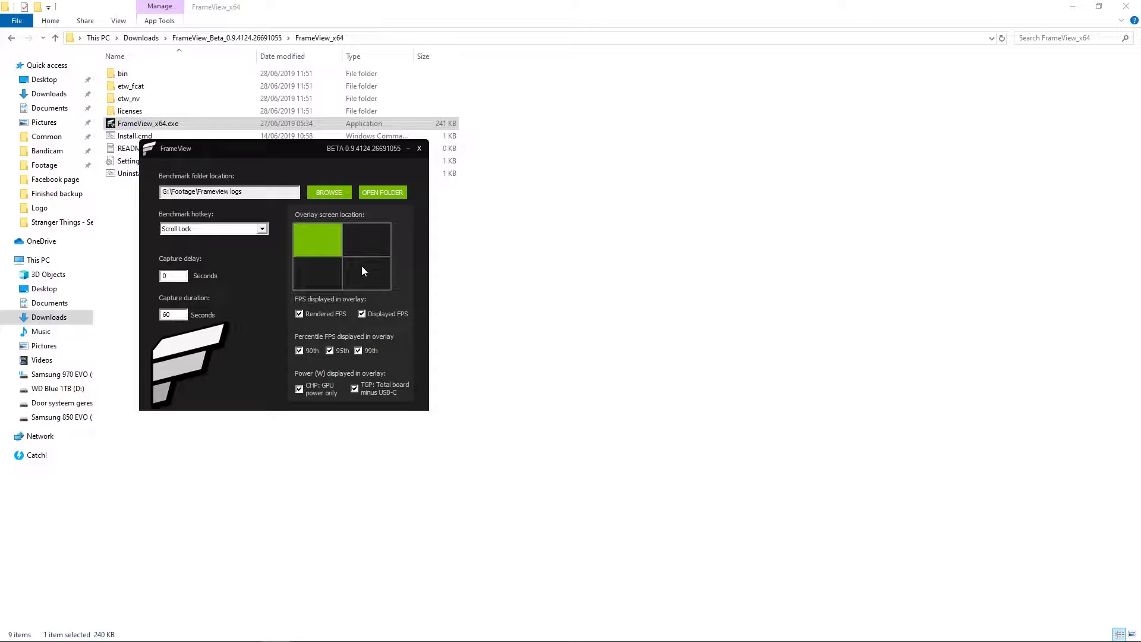
{"action": "left_click", "coordinate": [369, 285]}
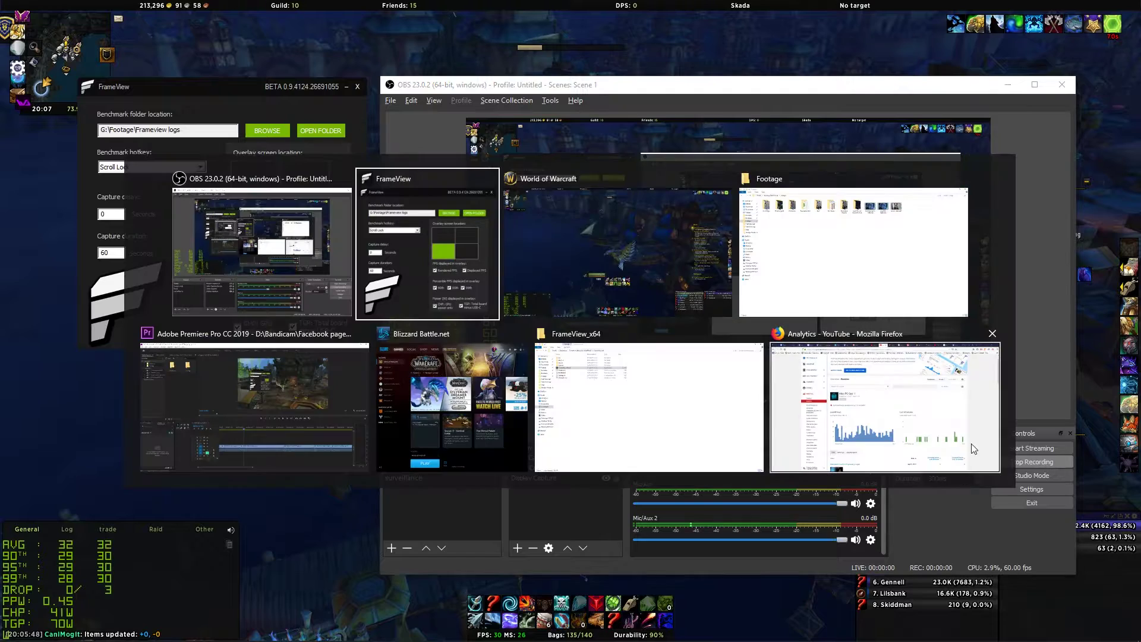
Compare the FrameView overlay in Premiere Pro and World of Warcraft, turning the game camera toward the mountains.
{"action": "key", "text": "alt+Tab"}
{"action": "key", "text": "alt+Tab"}
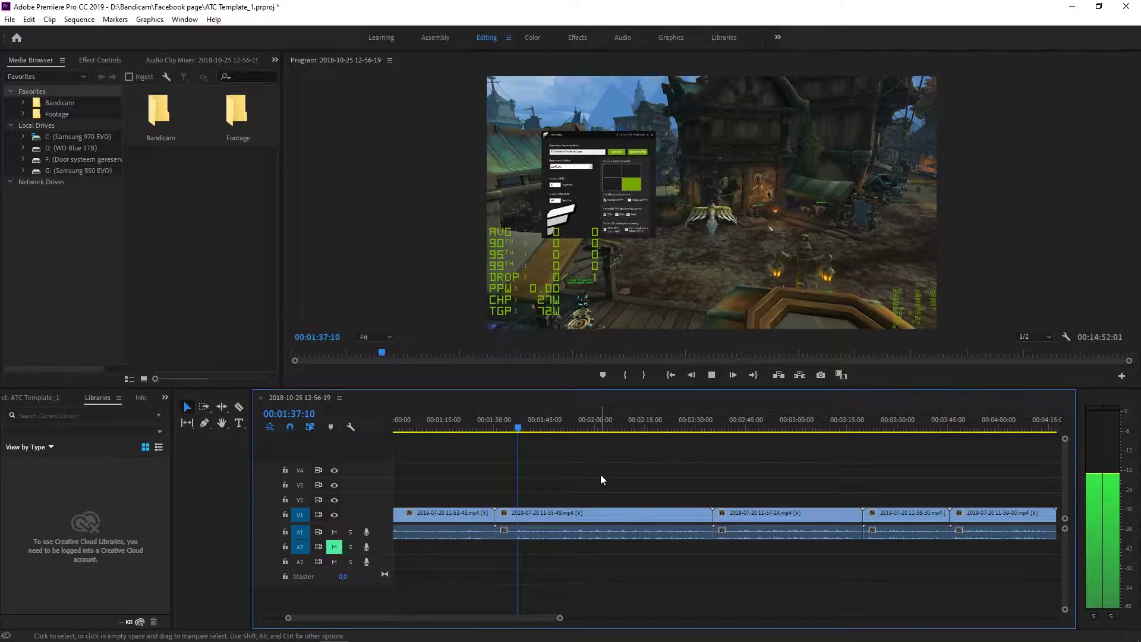
{"action": "key", "text": "alt+Tab"}
{"action": "key", "text": "Tab"}
{"action": "key", "text": "Tab"}
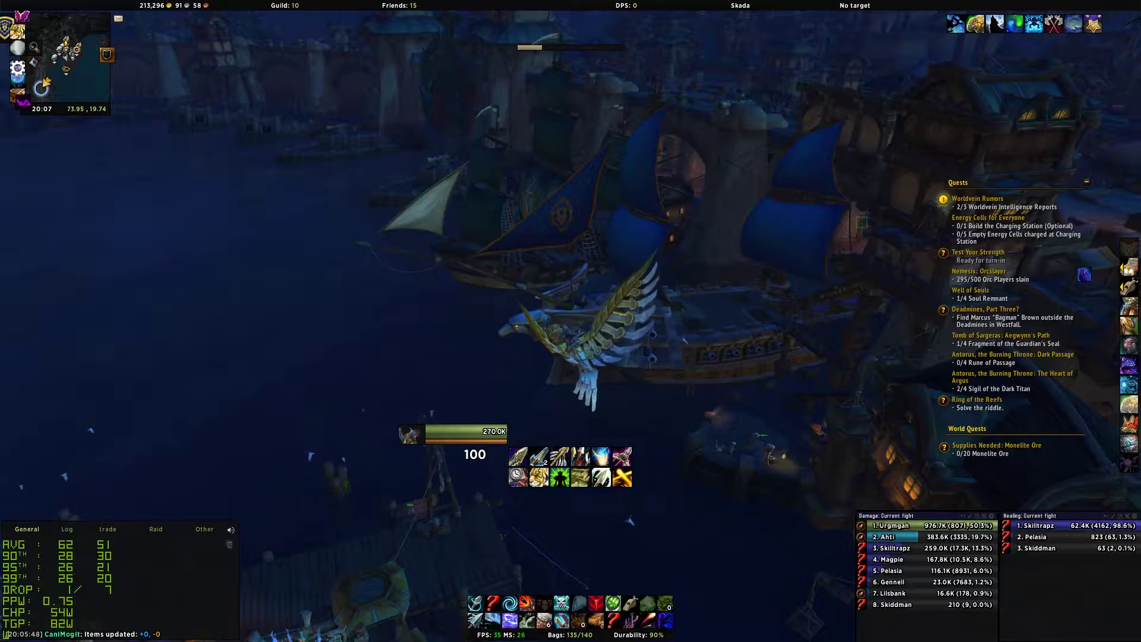
{"action": "left_click_drag", "start_coordinate": [575, 297], "coordinate": [410, 250]}
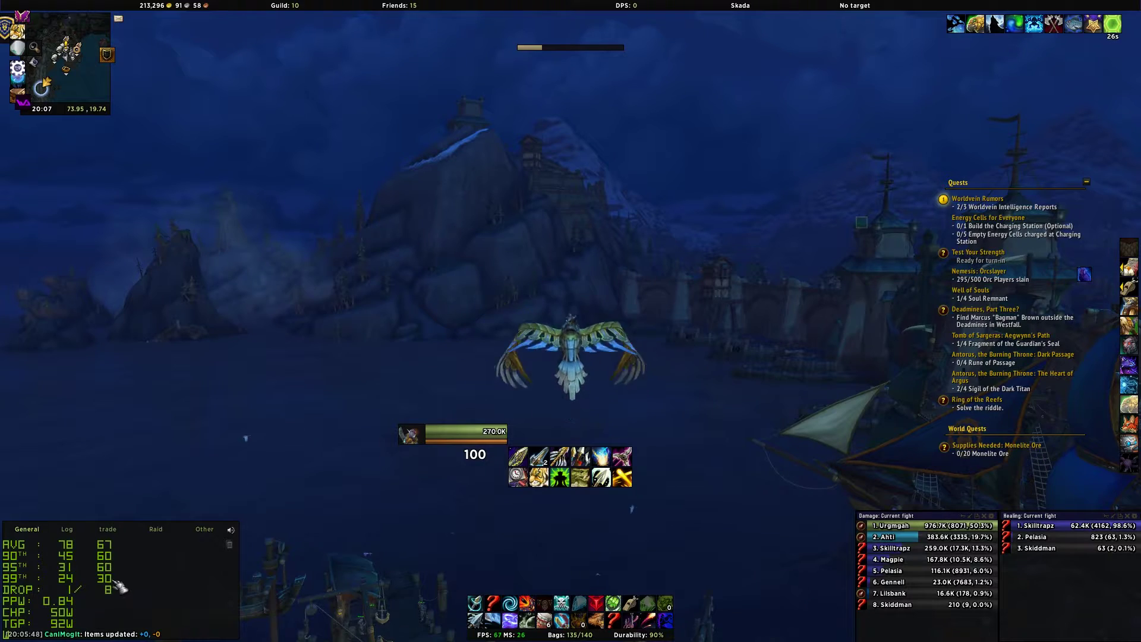
Bring the FrameView settings in front of World of Warcraft to review the overlay options, and return to the game.
{"action": "key", "text": "alt+Tab"}
{"action": "key", "text": "alt+Tab"}
{"action": "key", "text": "alt+Tab"}
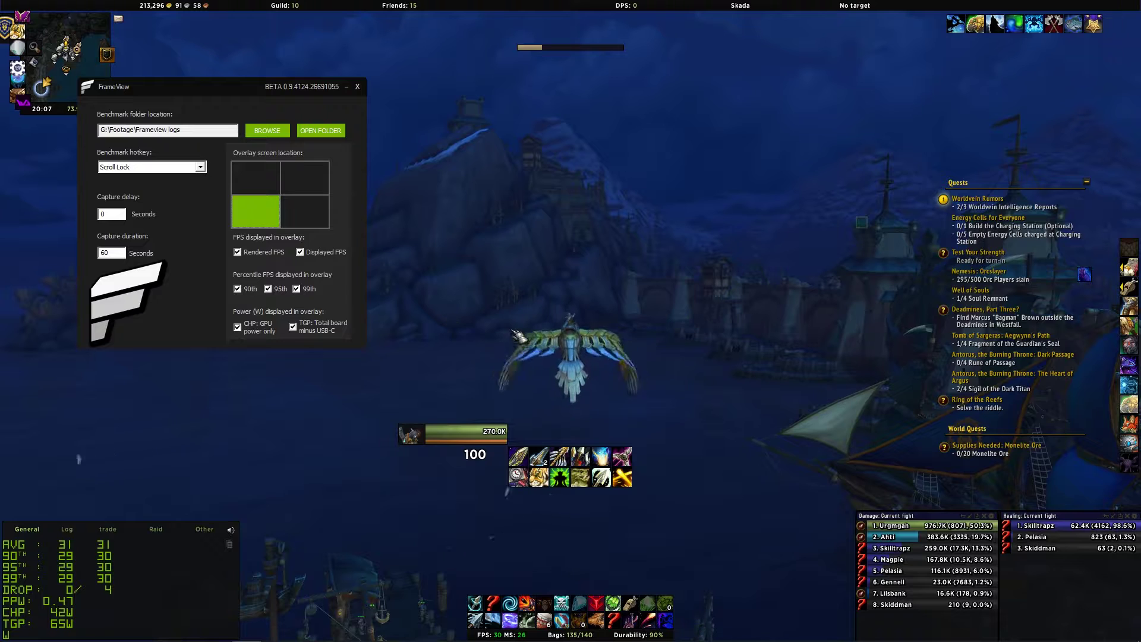
{"action": "left_click", "coordinate": [513, 330]}
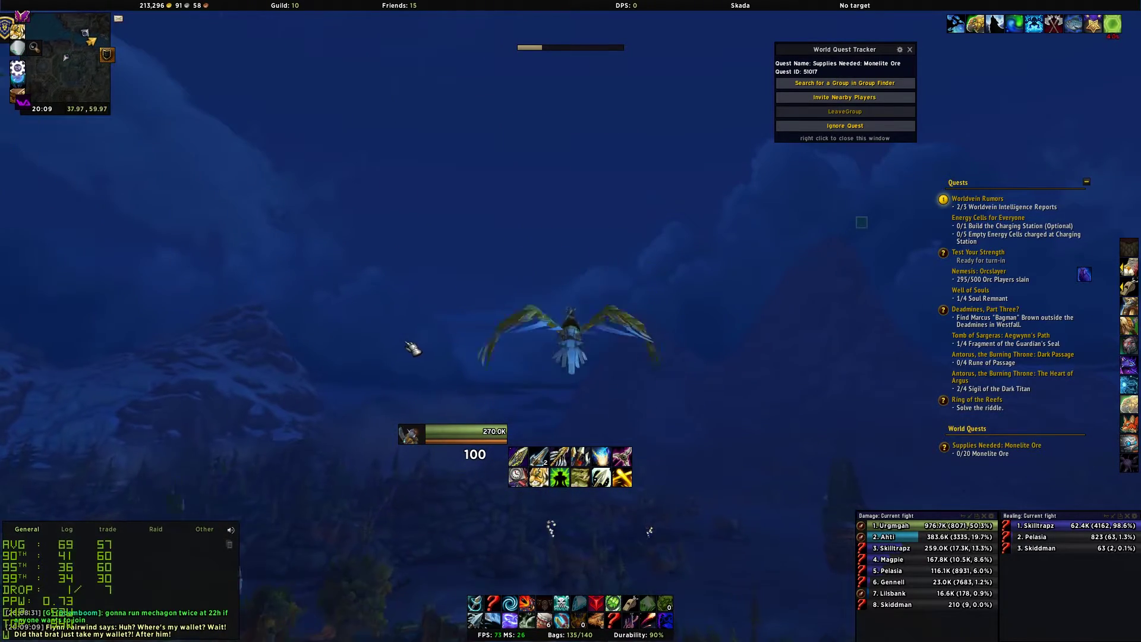
Switch to OBS and Premiere Pro to check the overlay there, and return to World of Warcraft.
{"action": "key", "text": "alt+Tab"}
{"action": "key", "text": "alt+Tab"}
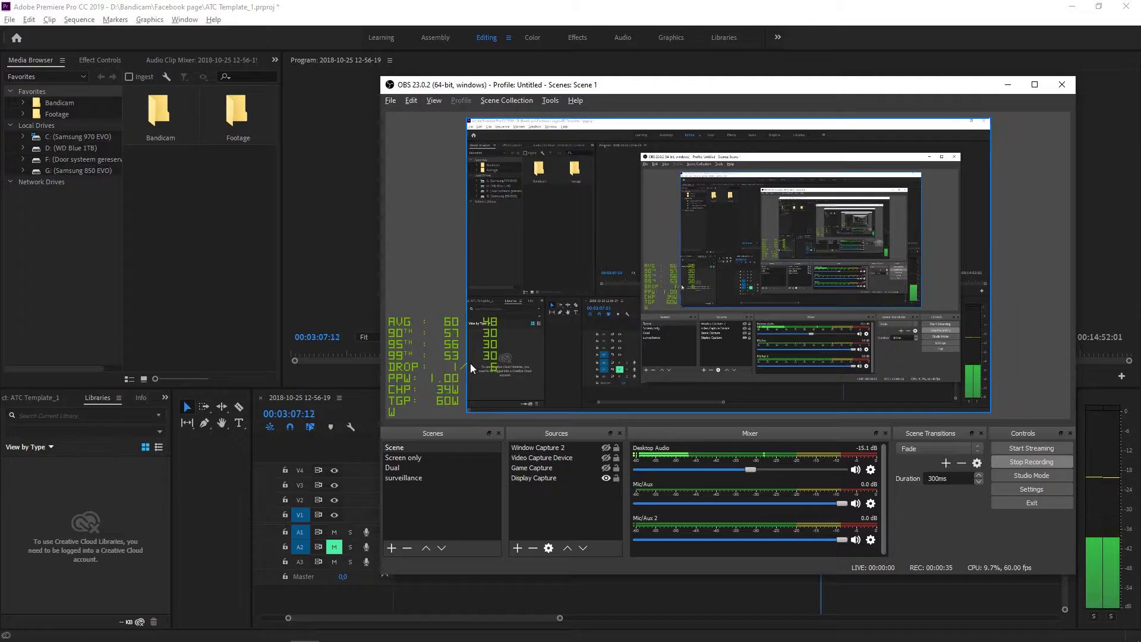
{"action": "key", "text": "alt+Tab"}
{"action": "key", "text": "alt+Tab"}
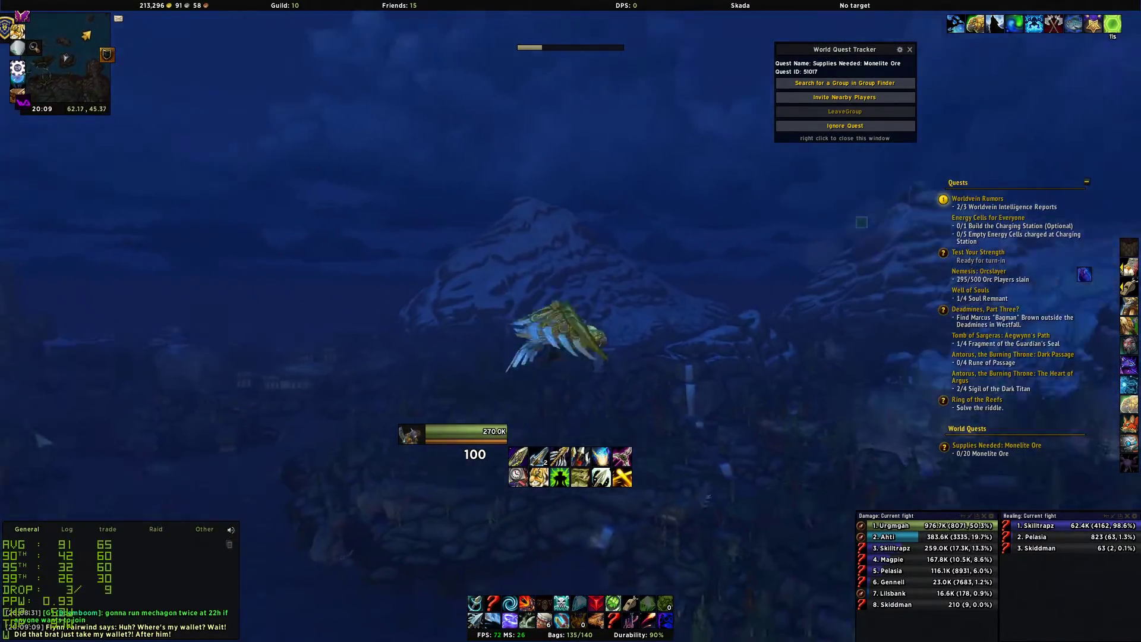
{"action": "key", "text": "alt+Tab"}
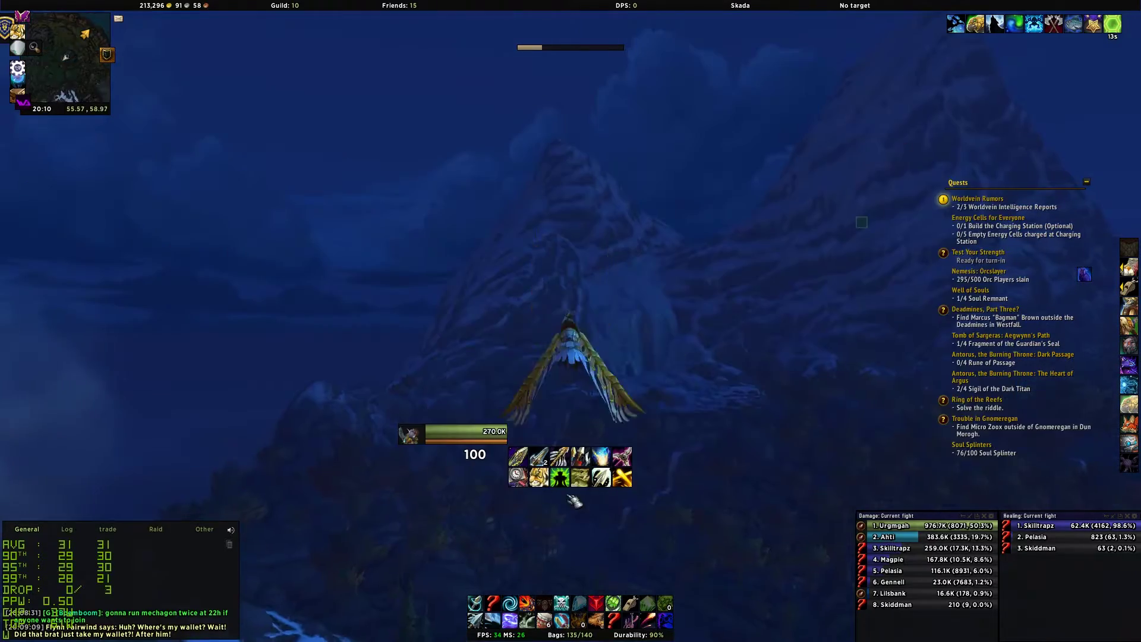
Bring up the FrameView settings and review the available benchmark hotkeys, keeping Scroll Lock selected.
{"action": "key", "text": "alt+Tab"}
{"action": "key", "text": "alt+Tab"}
{"action": "key", "text": "alt+Tab"}
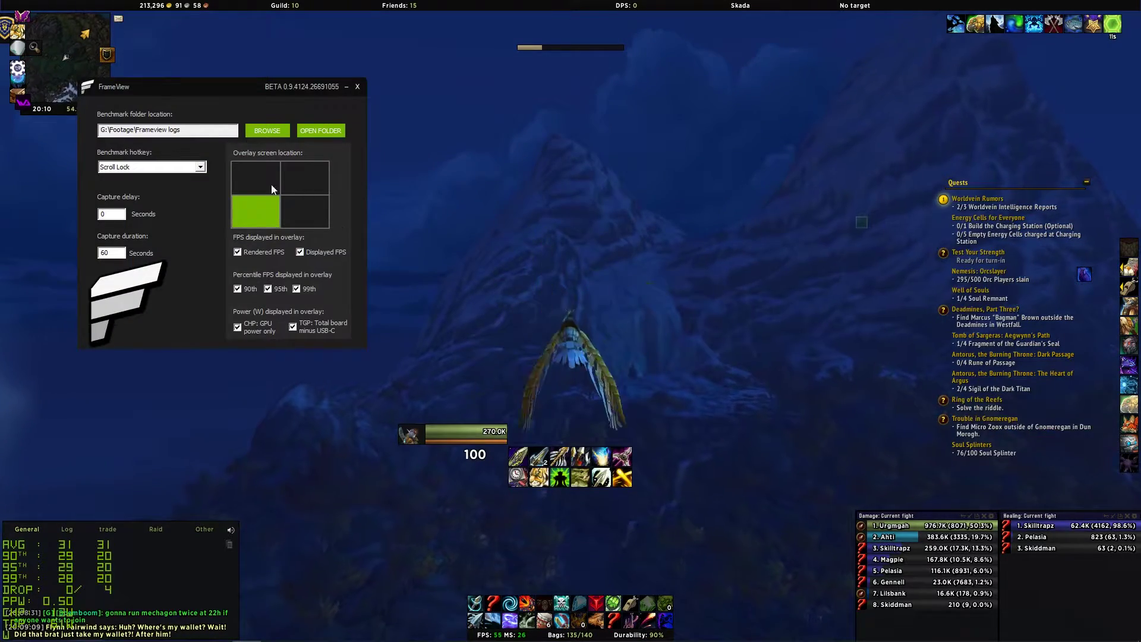
{"action": "left_click", "coordinate": [146, 167]}
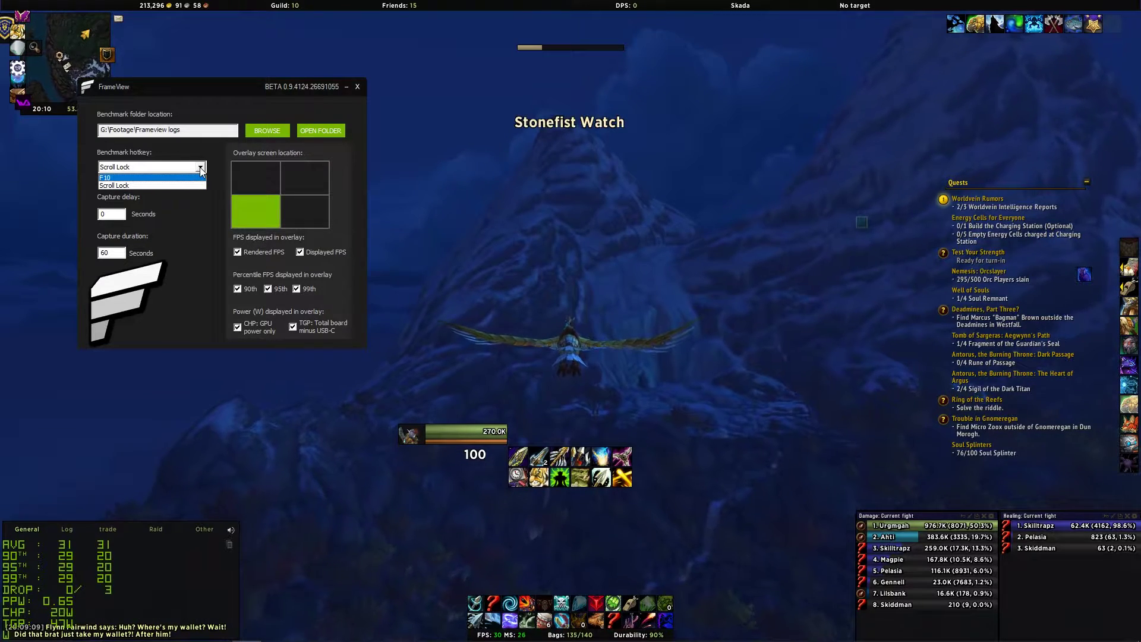
{"action": "left_click", "coordinate": [202, 168]}
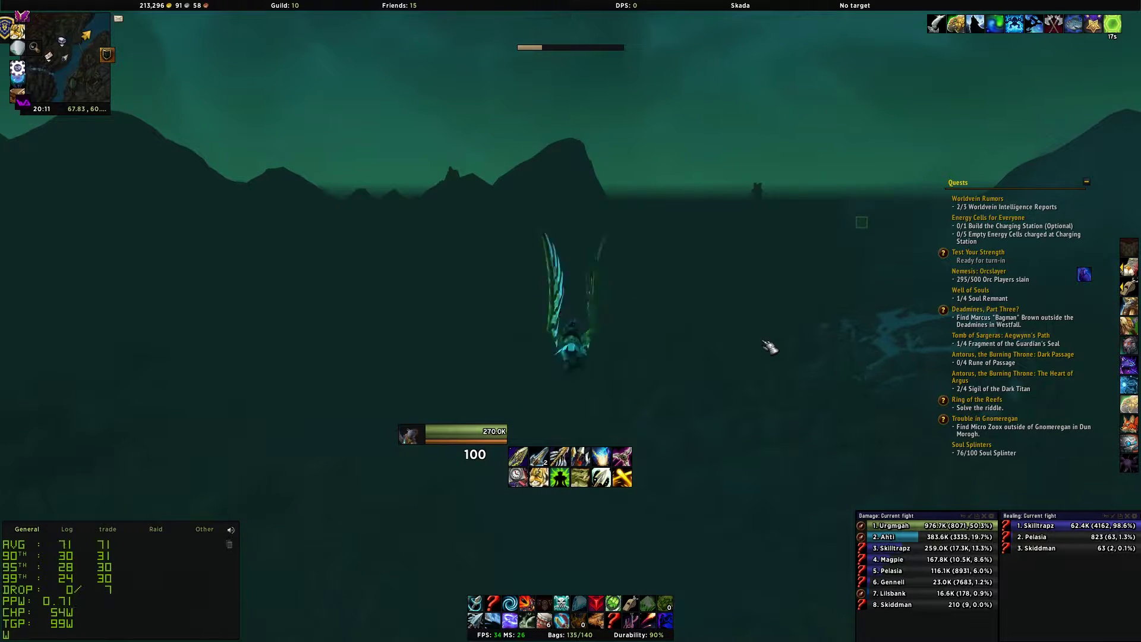
Start a FrameView benchmark capture in World of Warcraft and turn the game camera while it records.
{"action": "key", "text": "Scroll_Lock"}
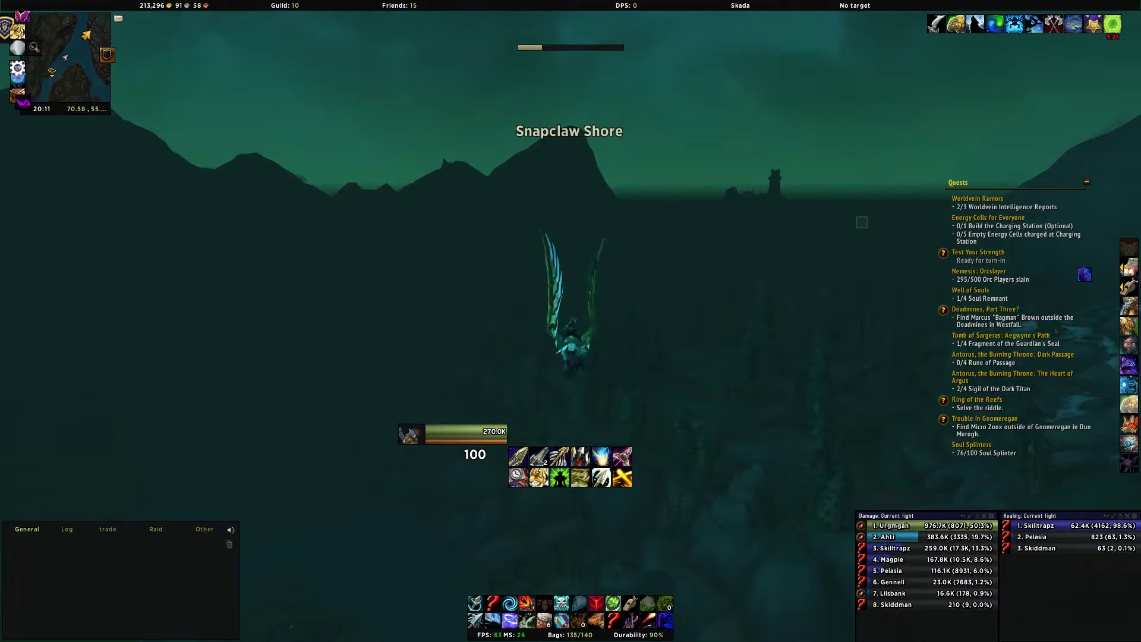
{"action": "left_click_drag", "start_coordinate": [574, 337], "coordinate": [470, 243]}
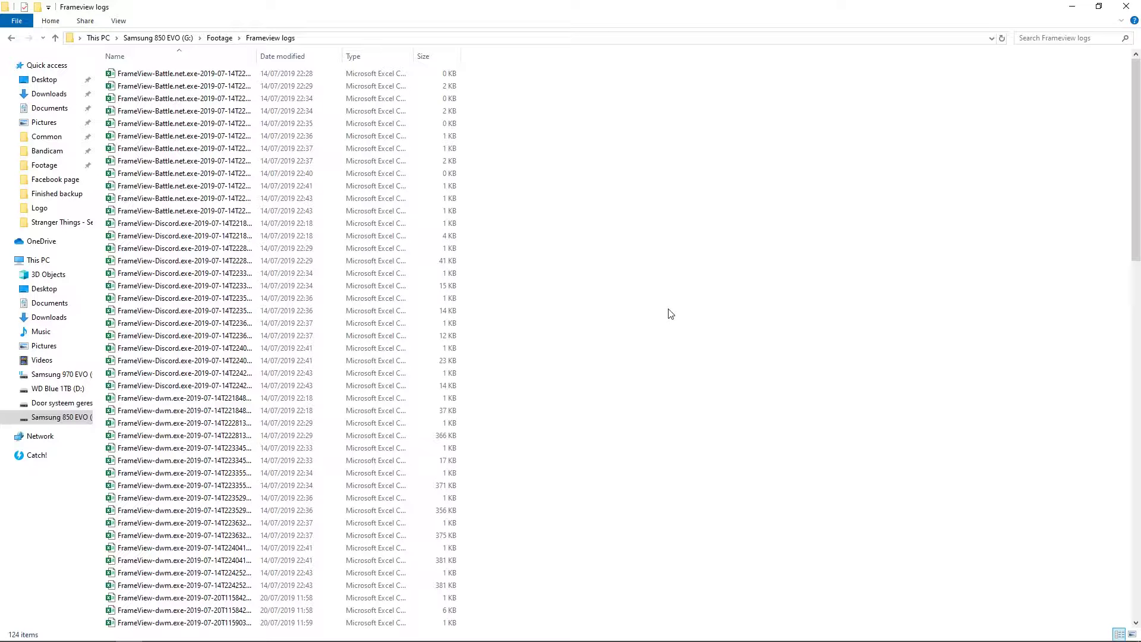
Open FrameView-dwm.exe-2019-07-14T222813_Scan_Report.csv from the Frameview logs folder in Excel and examine its frame data rows.
{"action": "scroll", "coordinate": [398, 286], "scroll_direction": "down", "scroll_amount": 8}
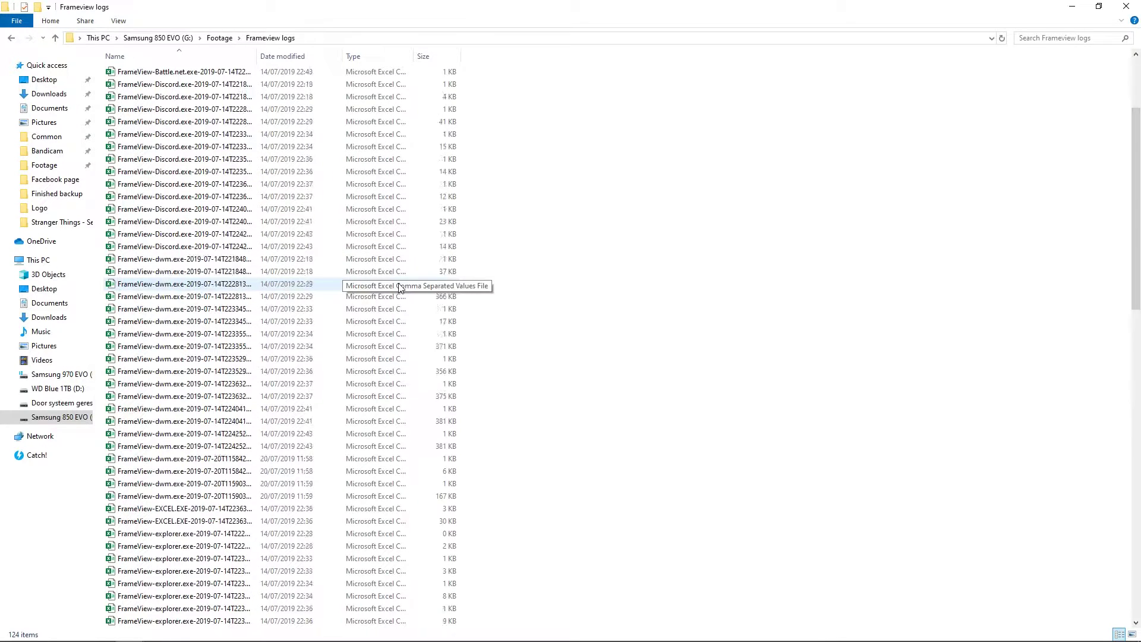
{"action": "scroll", "coordinate": [380, 330], "scroll_direction": "up", "scroll_amount": 8}
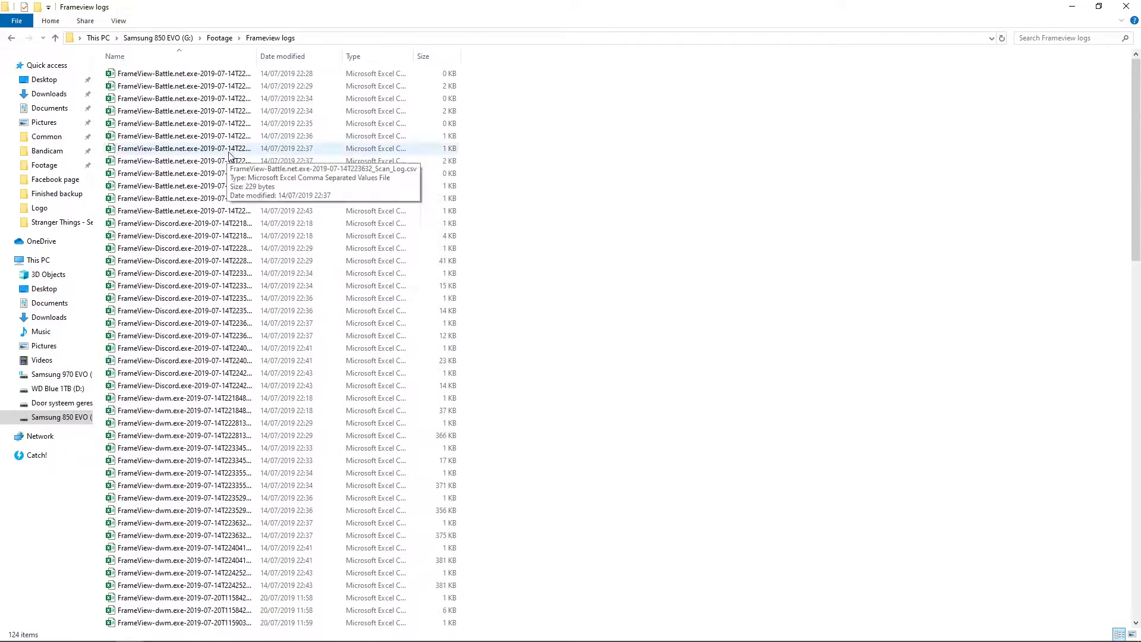
{"action": "double_click", "coordinate": [272, 435]}
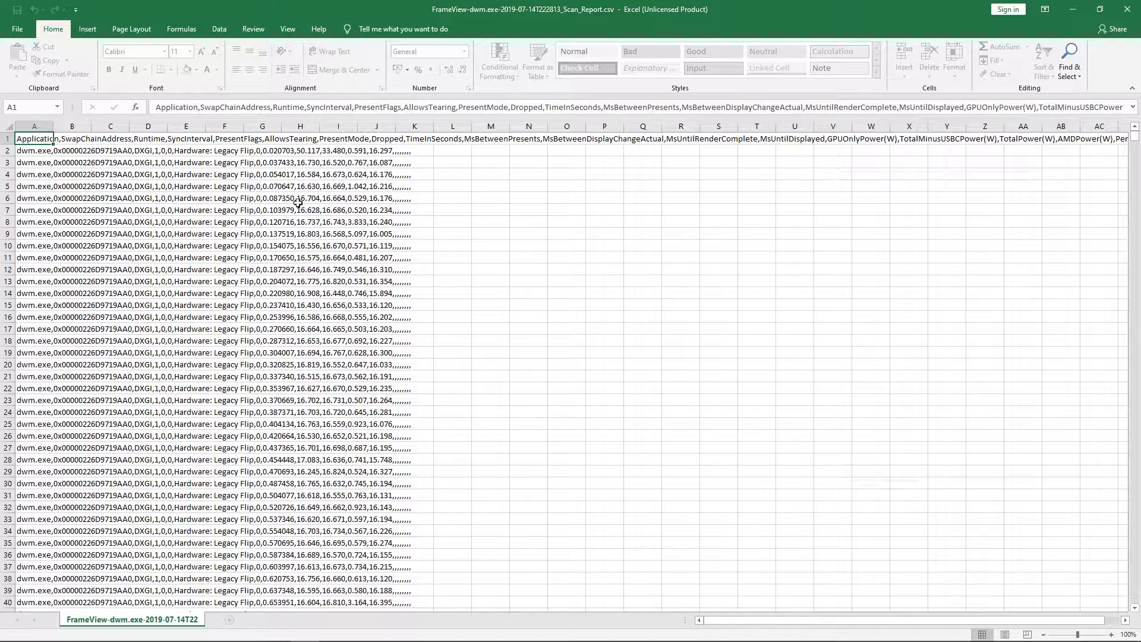
{"action": "scroll", "coordinate": [346, 271], "scroll_direction": "down", "scroll_amount": 17}
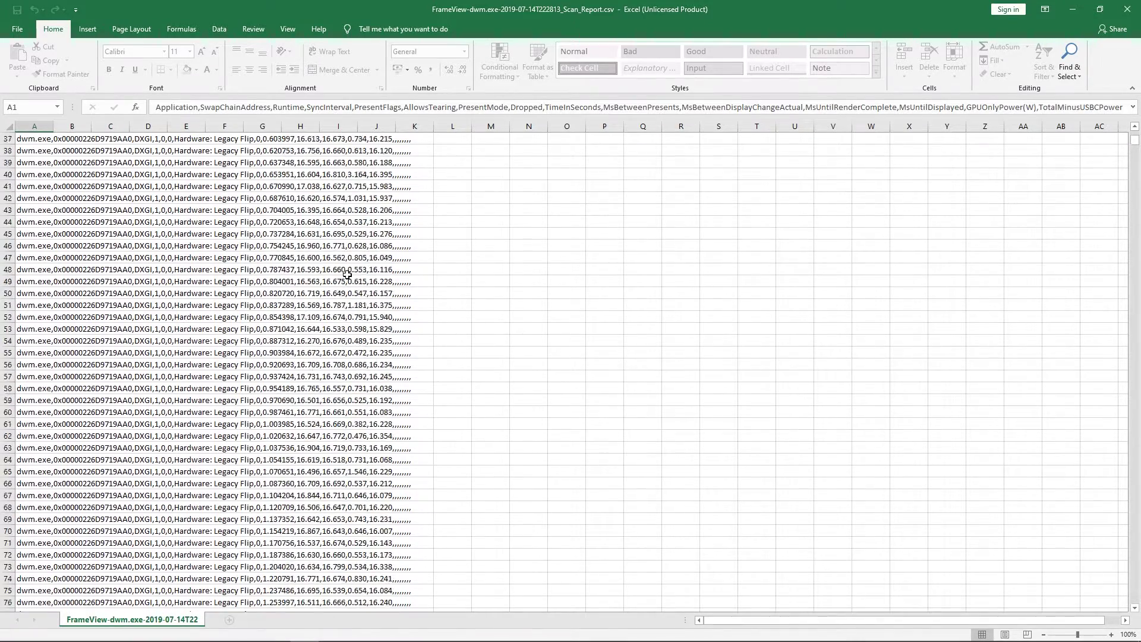
{"action": "scroll", "coordinate": [347, 274], "scroll_direction": "down", "scroll_amount": 17}
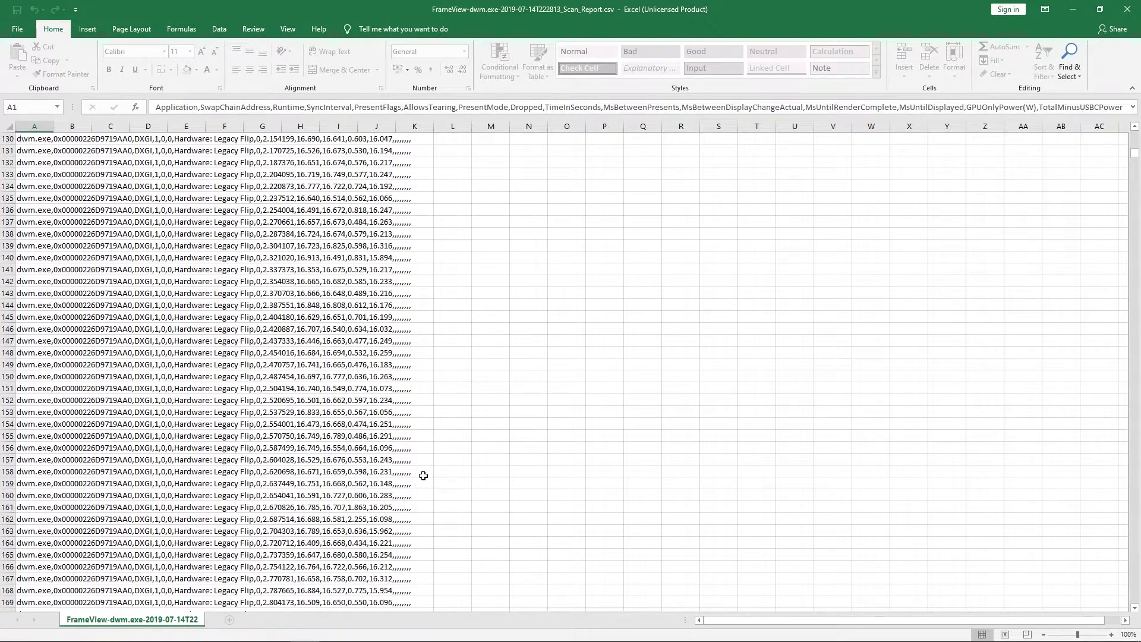
{"action": "scroll", "coordinate": [423, 476], "scroll_direction": "down", "scroll_amount": 12}
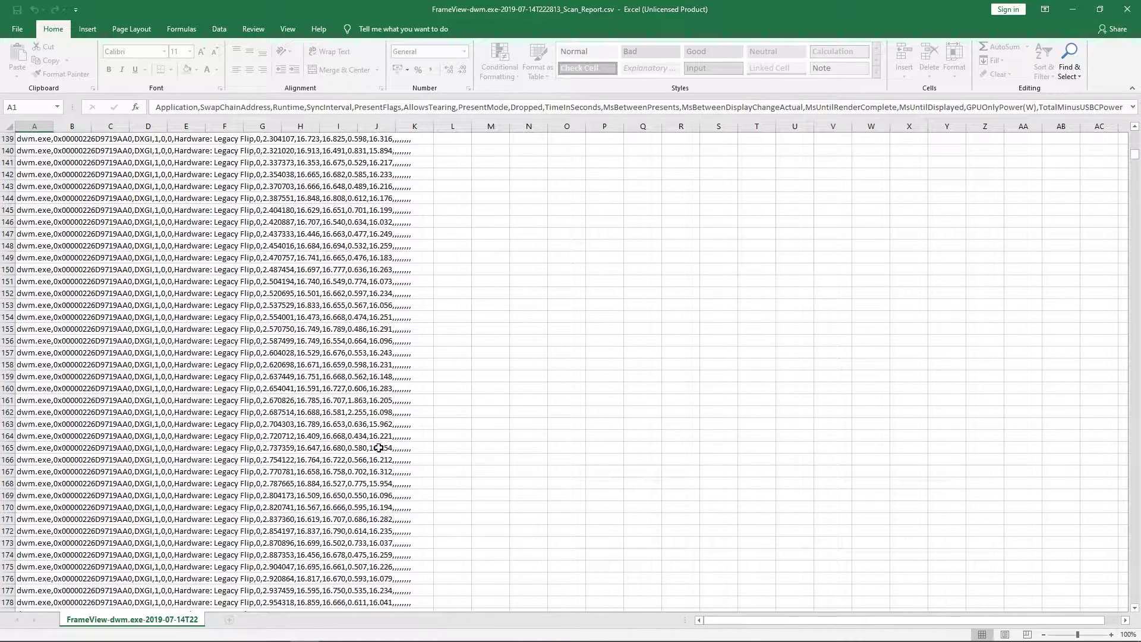